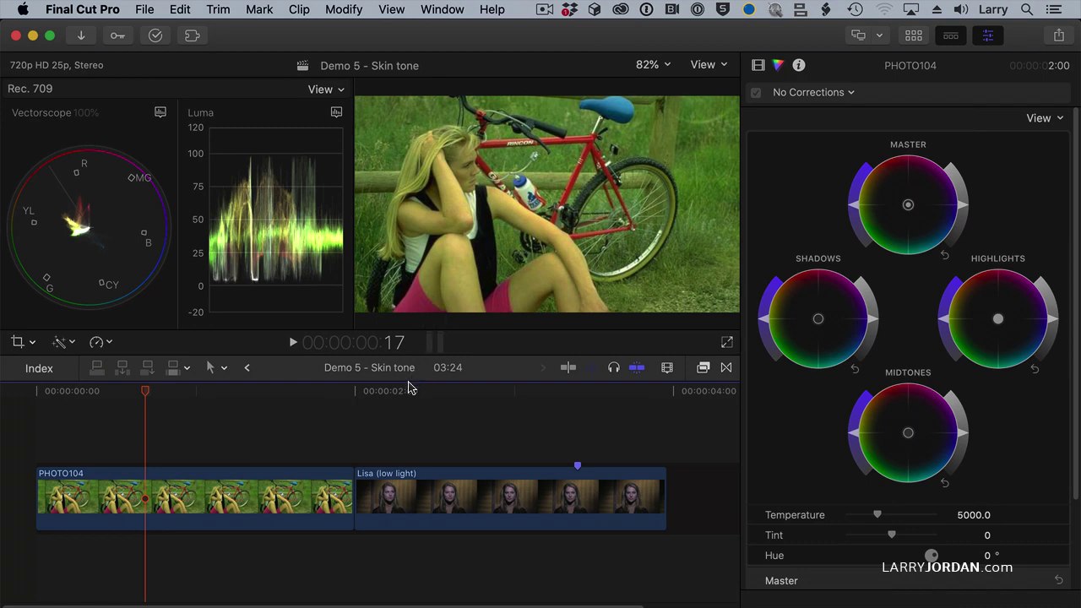
# - Select the PHOTO104 bicycle clip and add a Color Wheels correction
pyautogui.click(281, 498)
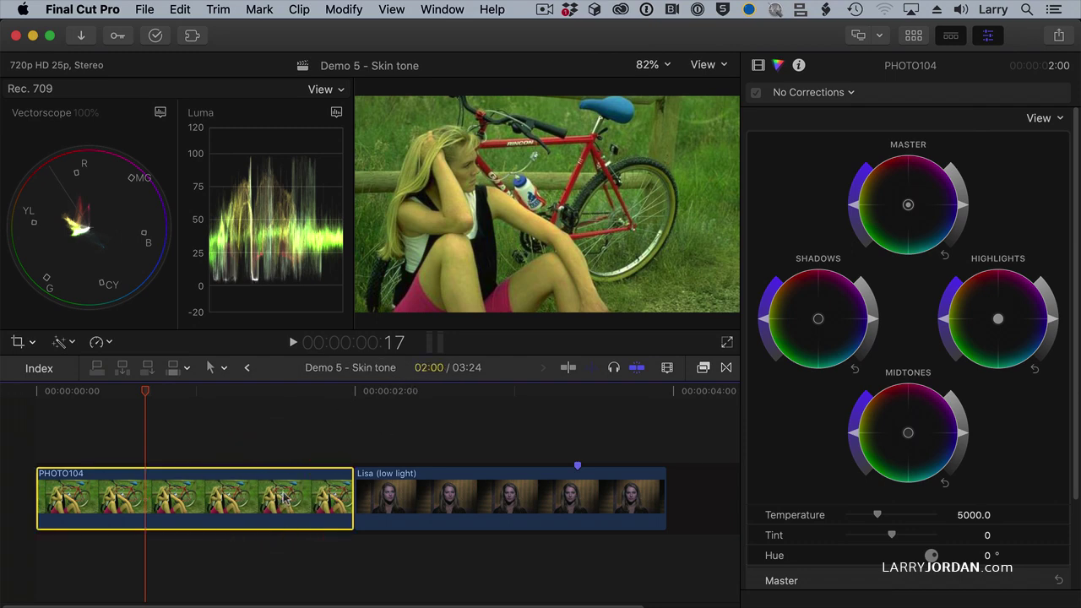
pyautogui.click(238, 482)
pyautogui.moveTo(297, 234)
pyautogui.moveTo(873, 327); pyautogui.dragTo(874, 330)
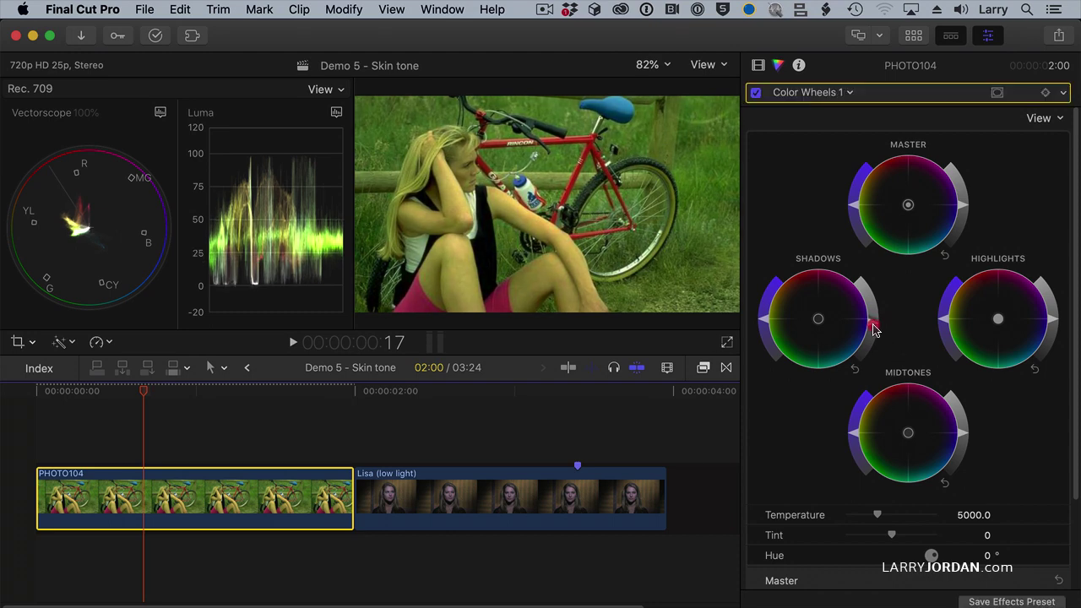
# - Fine-tune the Shadows, Highlights and Midtones brightness sliders of PHOTO104
pyautogui.click(873, 329)
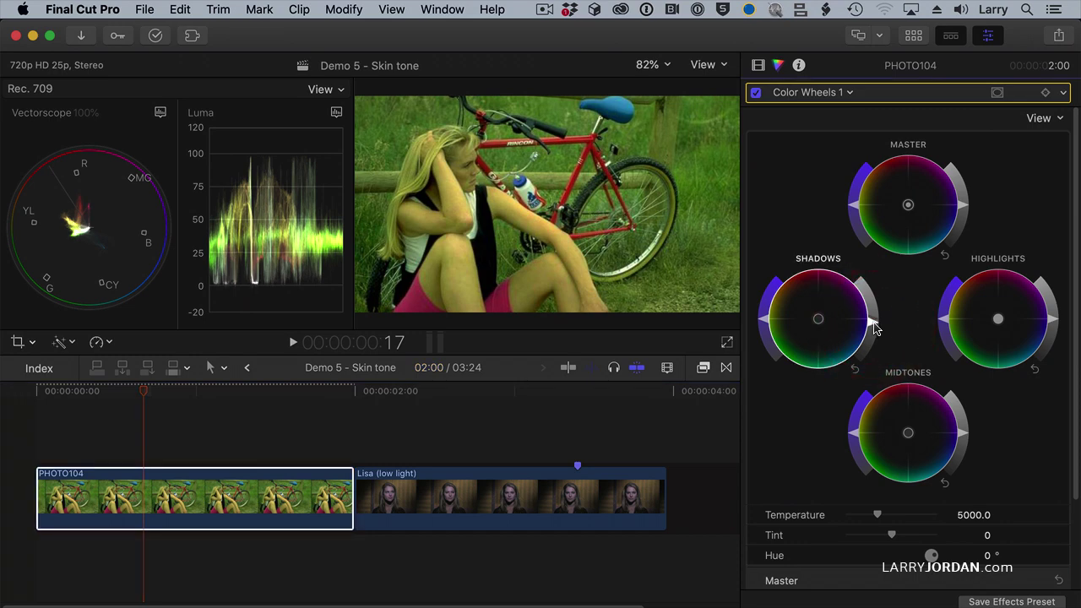
pyautogui.moveTo(875, 327); pyautogui.dragTo(875, 328)
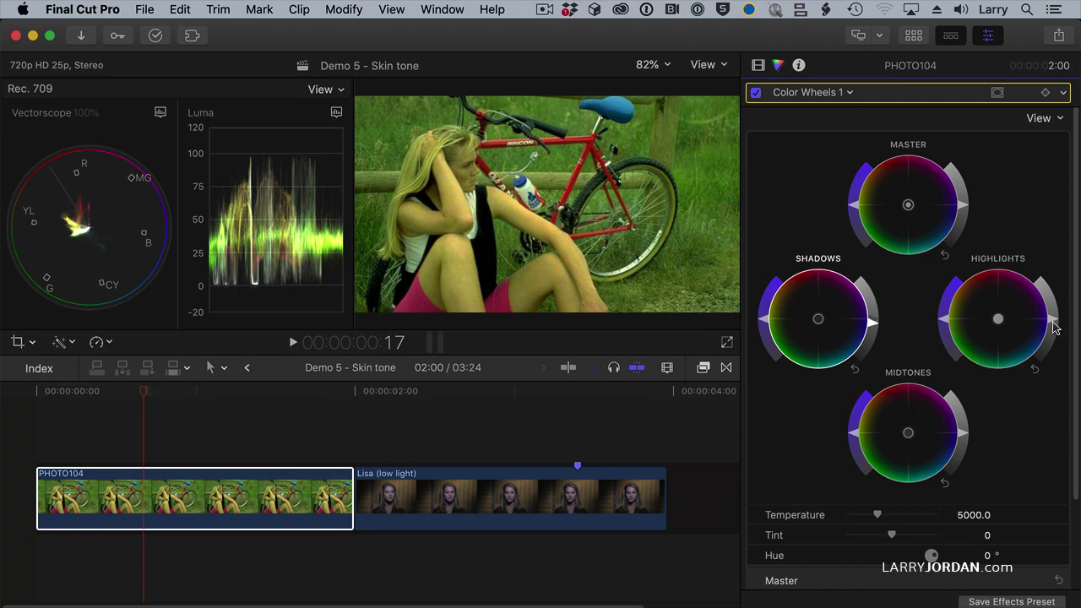
pyautogui.moveTo(1053, 327); pyautogui.dragTo(1058, 325)
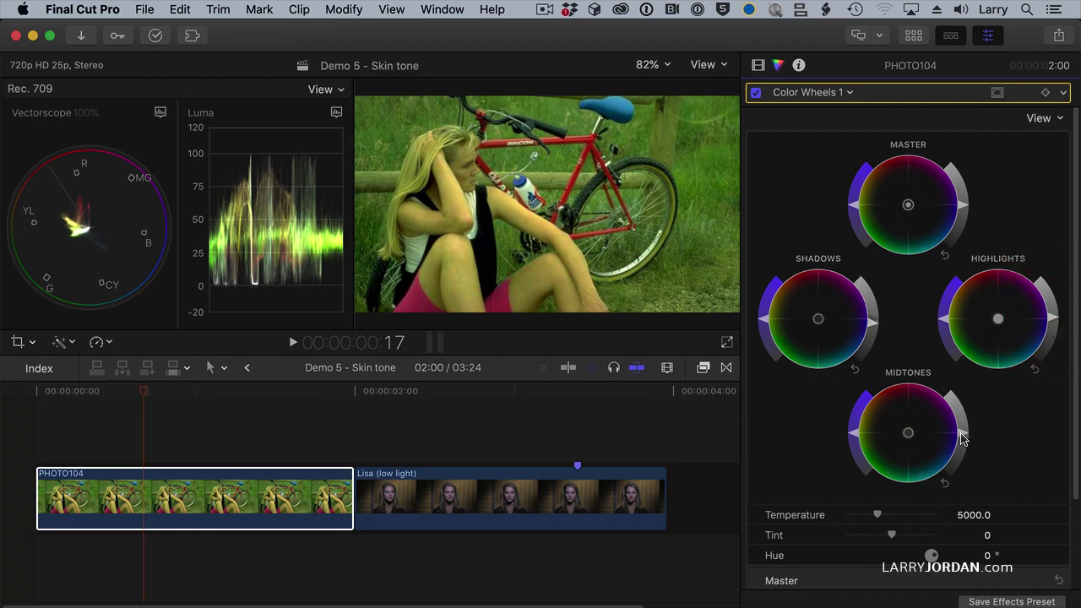
pyautogui.moveTo(963, 433); pyautogui.dragTo(968, 435)
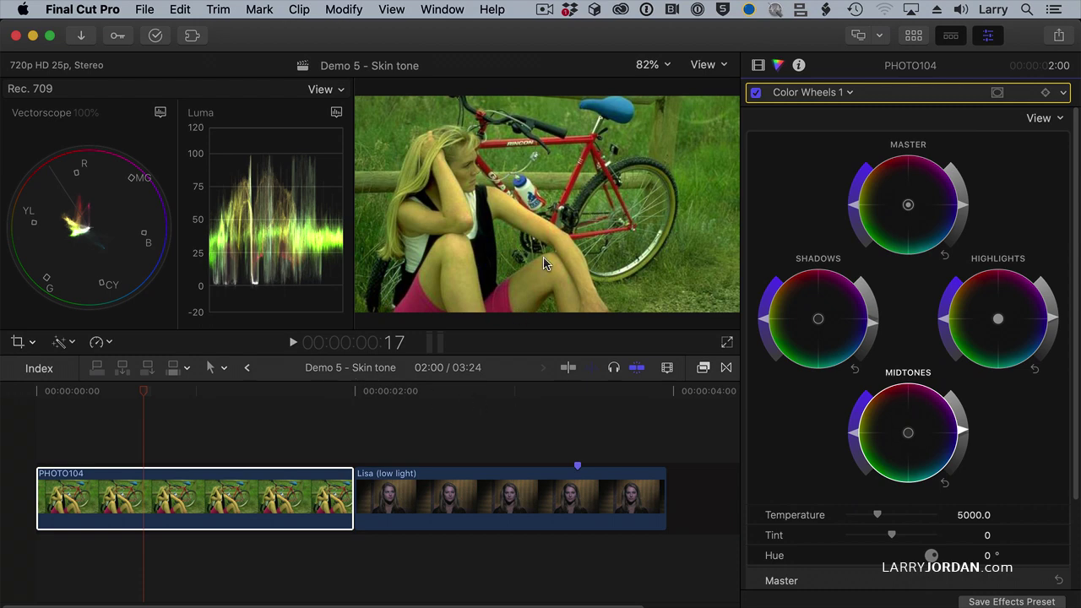
# - Switch the PHOTO104 framing to Crop mode and crop the image to a small central patch
pyautogui.click(17, 342)
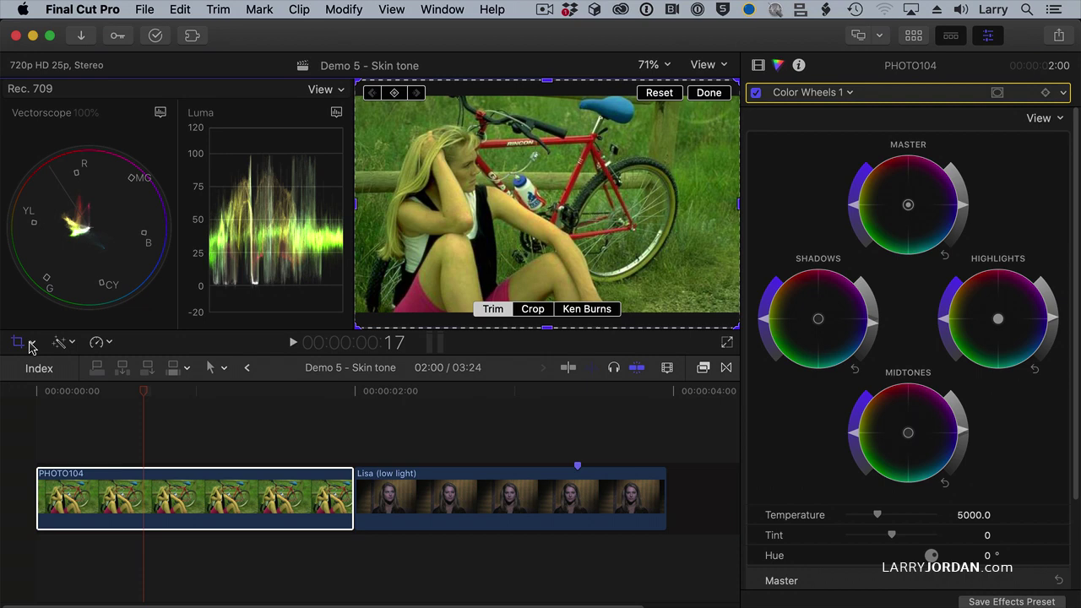
pyautogui.click(30, 341)
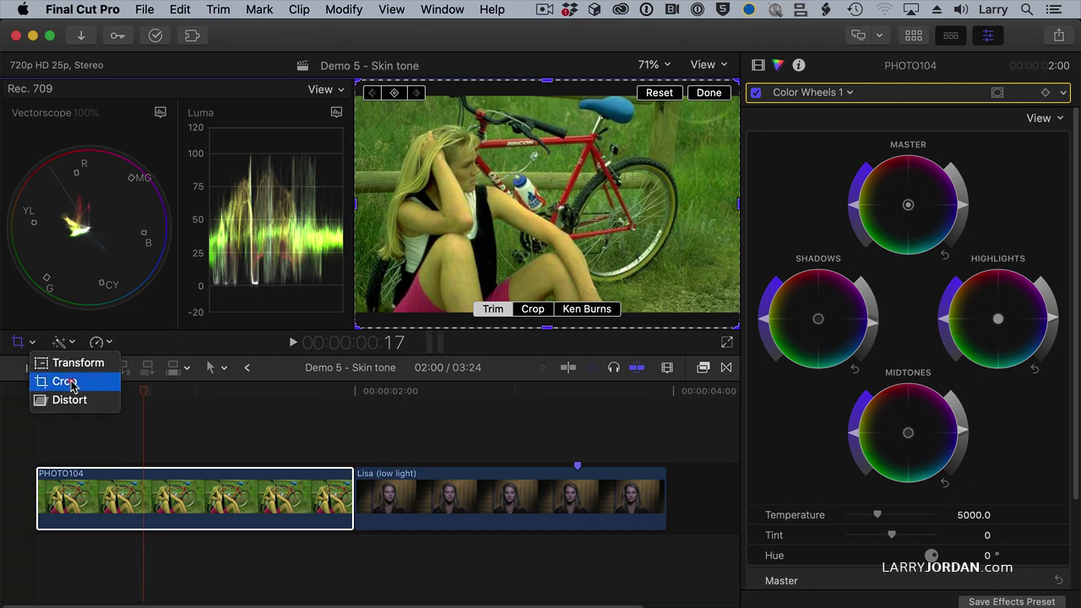
pyautogui.click(69, 384)
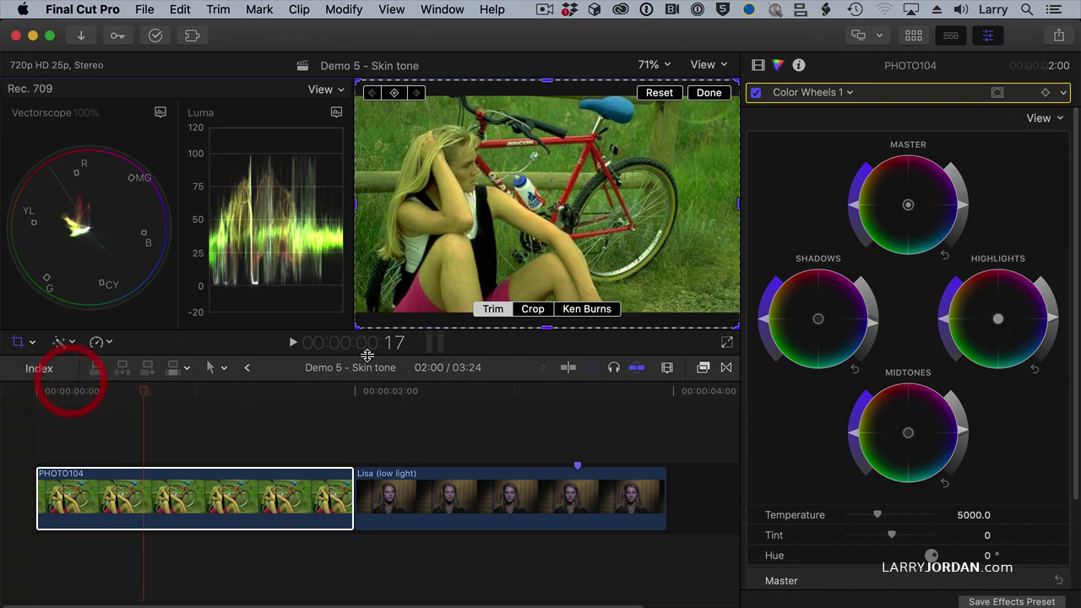
pyautogui.moveTo(356, 326); pyautogui.dragTo(370, 318)
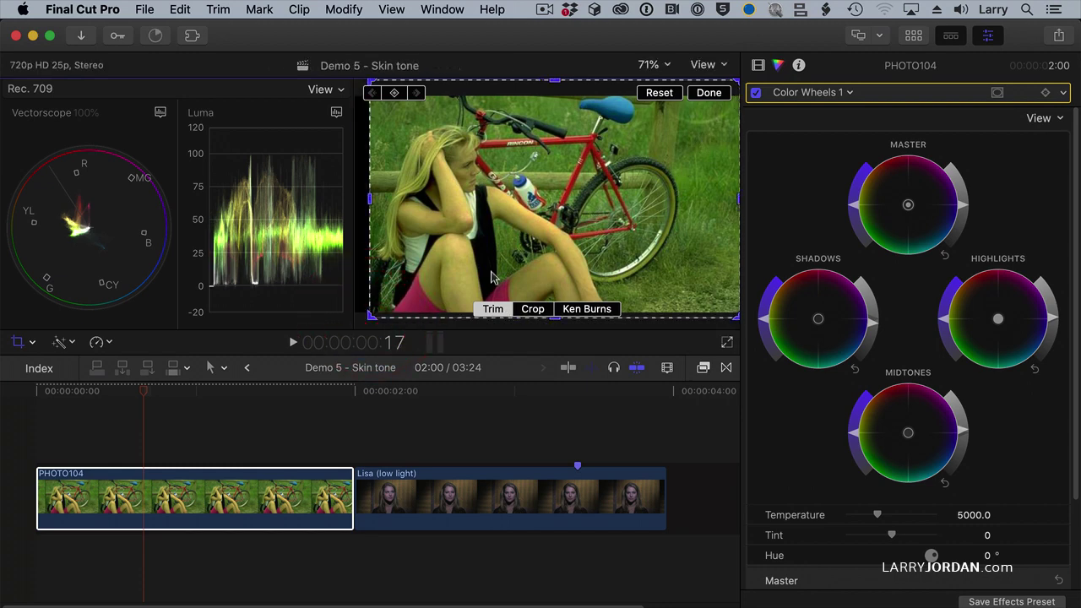
pyautogui.moveTo(369, 316)
pyautogui.moveTo(369, 317); pyautogui.dragTo(408, 273)
pyautogui.moveTo(738, 82); pyautogui.dragTo(403, 264)
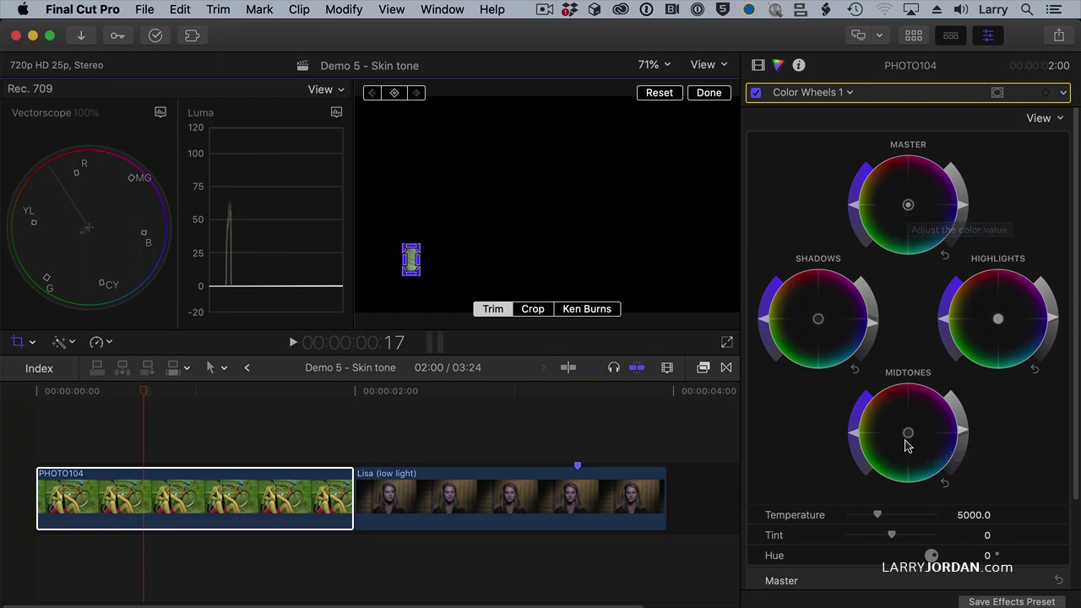
# - Shift the PHOTO104 midtones toward magenta, then reset the crop to show the full photo
pyautogui.moveTo(909, 435); pyautogui.dragTo(1013, 371)
pyautogui.moveTo(941, 438); pyautogui.dragTo(998, 390)
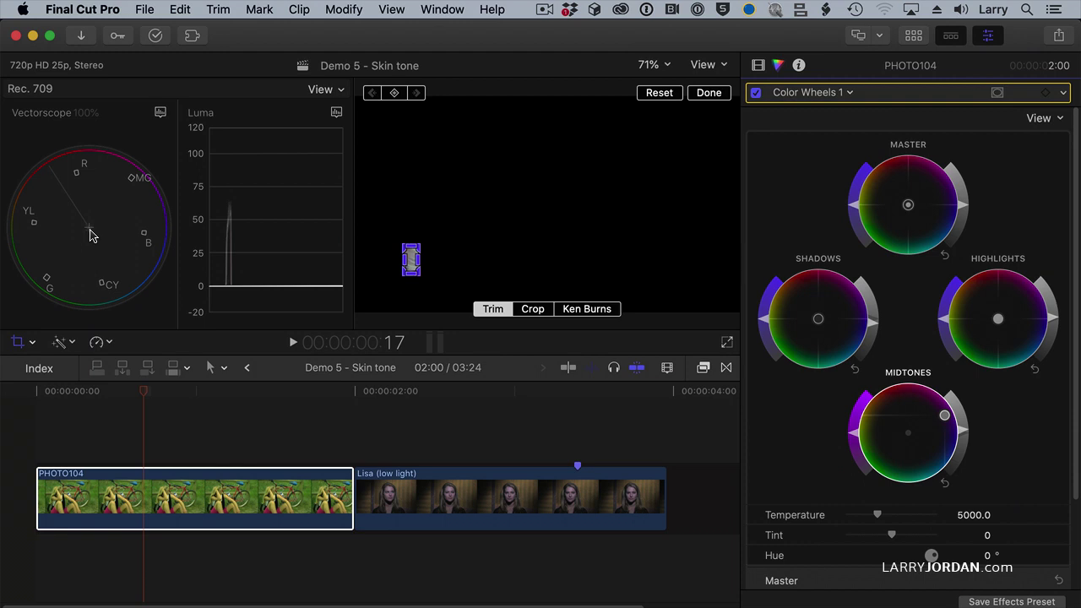
pyautogui.click(660, 95)
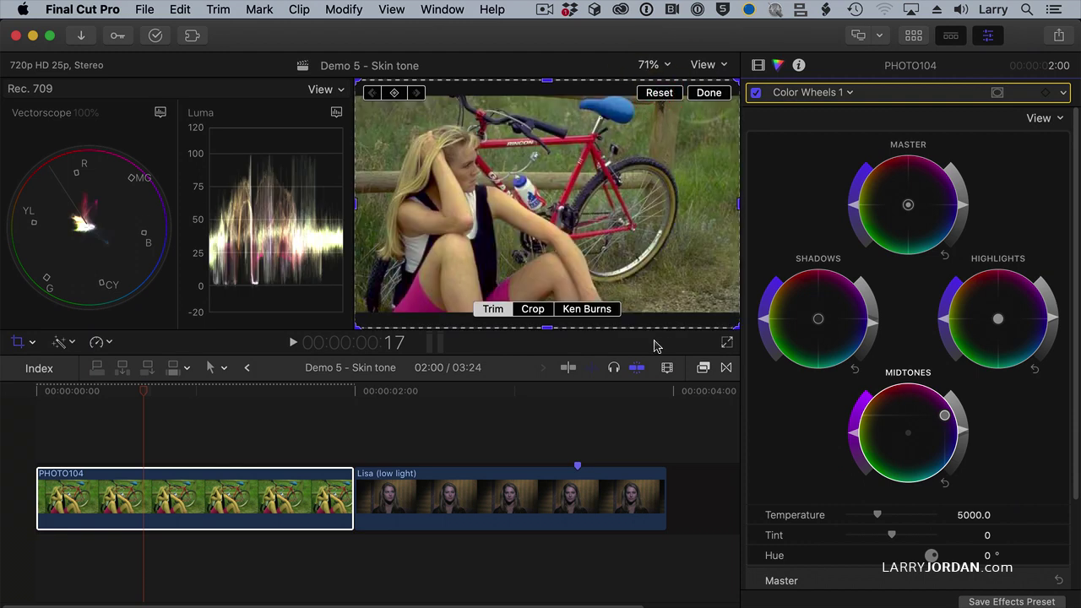
pyautogui.click(711, 94)
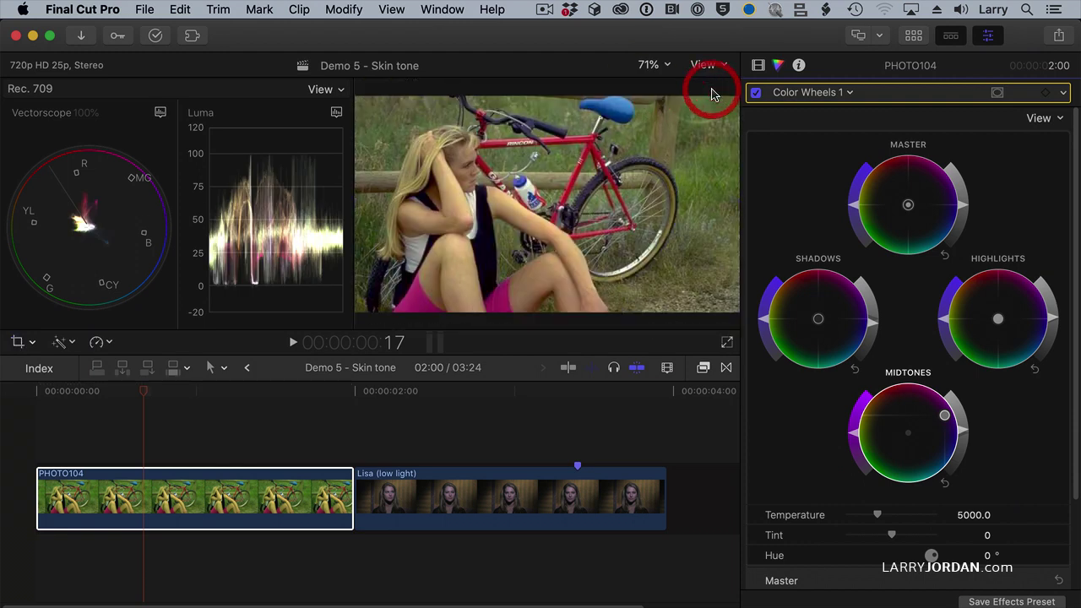
# - Toggle the Color Wheels correction off and on twice to compare, leaving it enabled
pyautogui.click(755, 92)
pyautogui.click(754, 93)
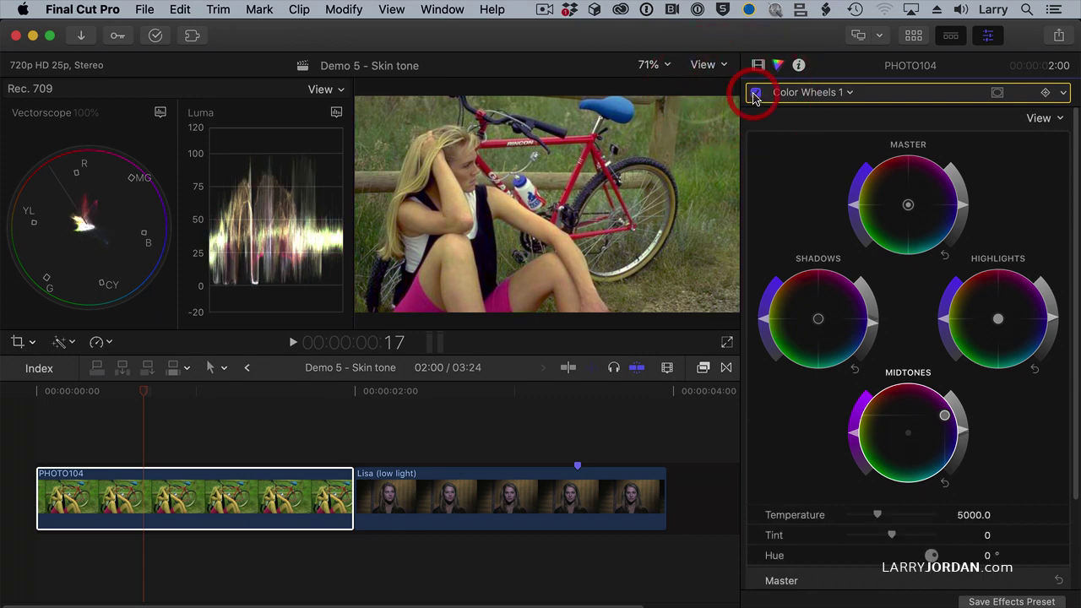
pyautogui.click(755, 93)
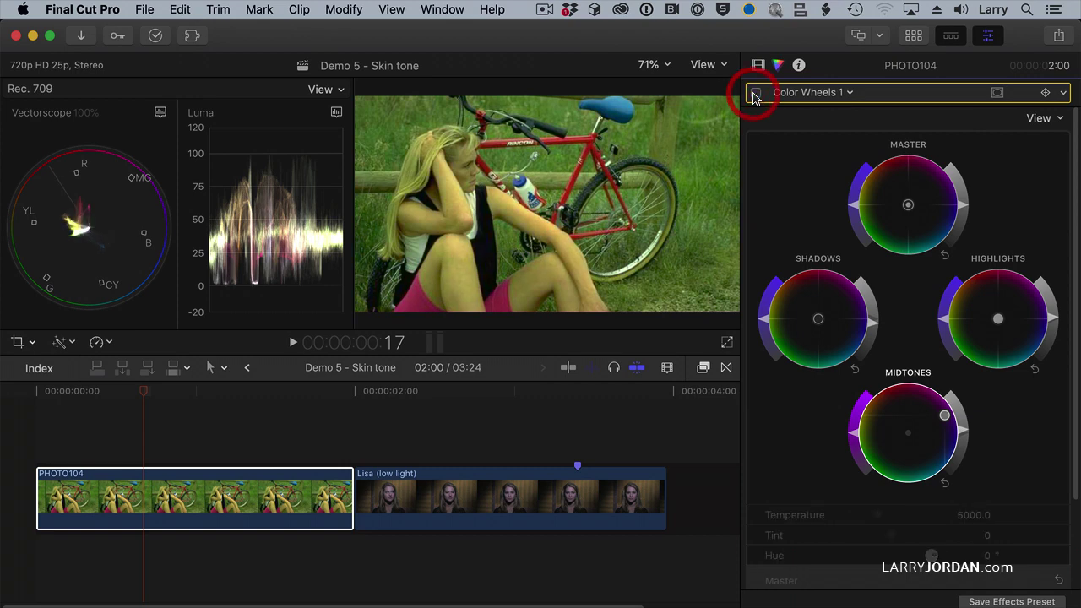
pyautogui.click(754, 93)
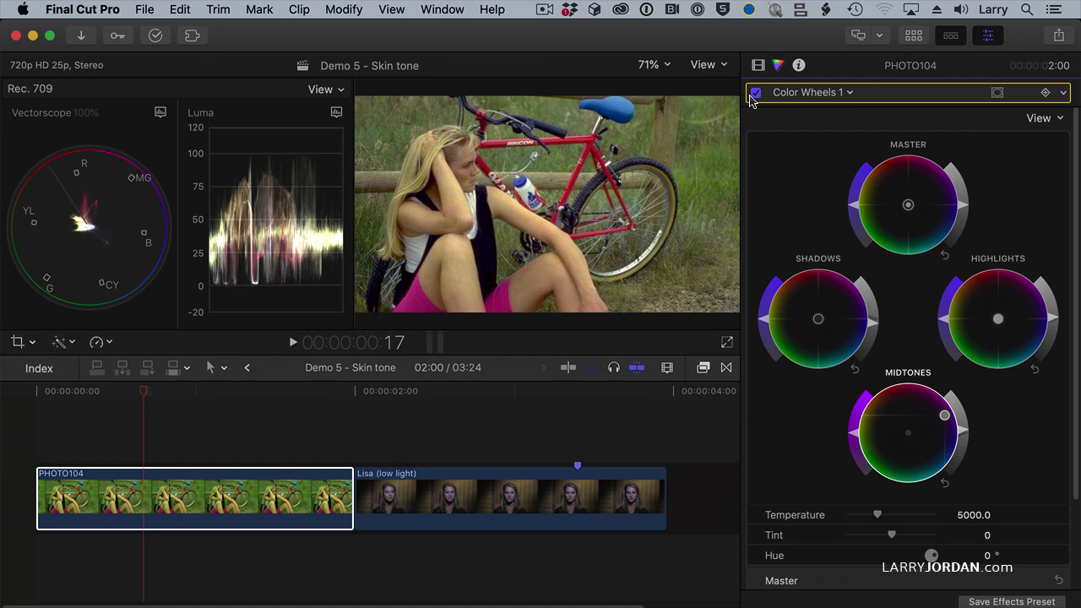
# - Scrub the playhead into the Lisa (low light) clip and select that clip
pyautogui.click(423, 391)
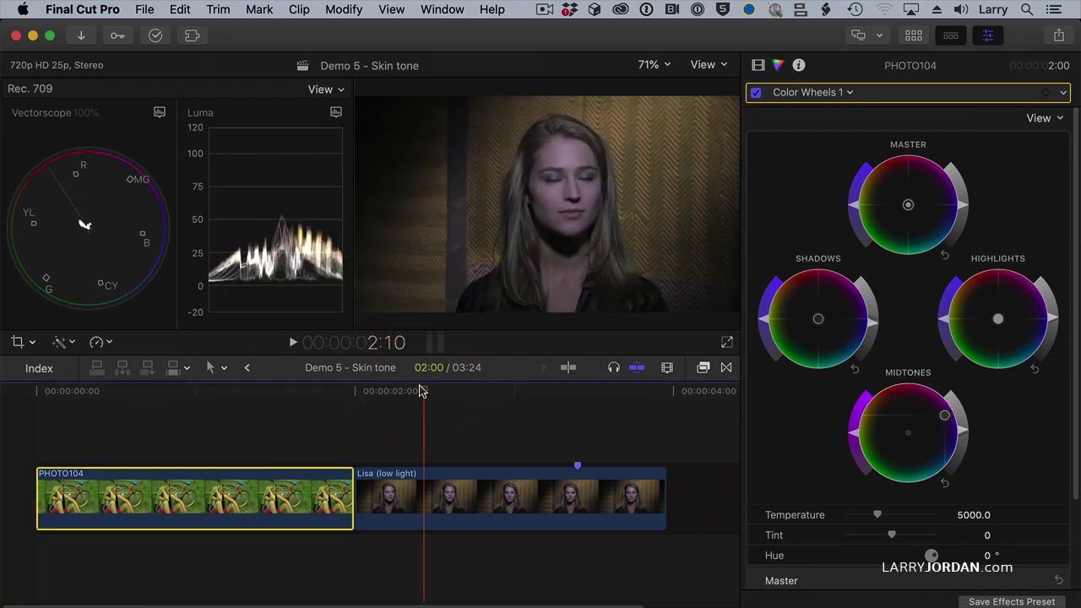
pyautogui.moveTo(422, 391); pyautogui.dragTo(507, 397)
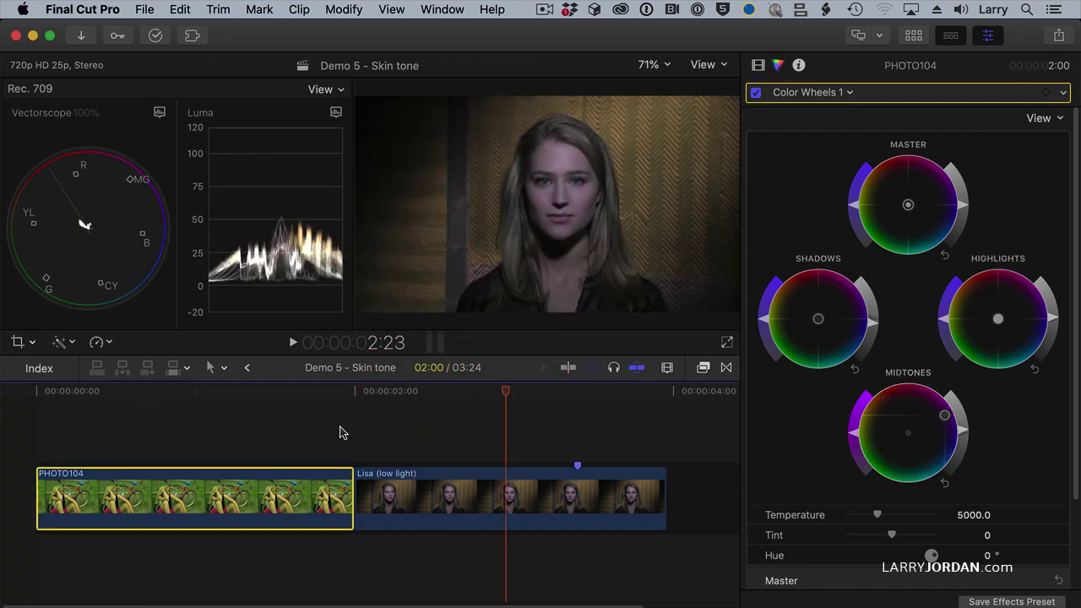
pyautogui.moveTo(299, 267)
pyautogui.click(478, 504)
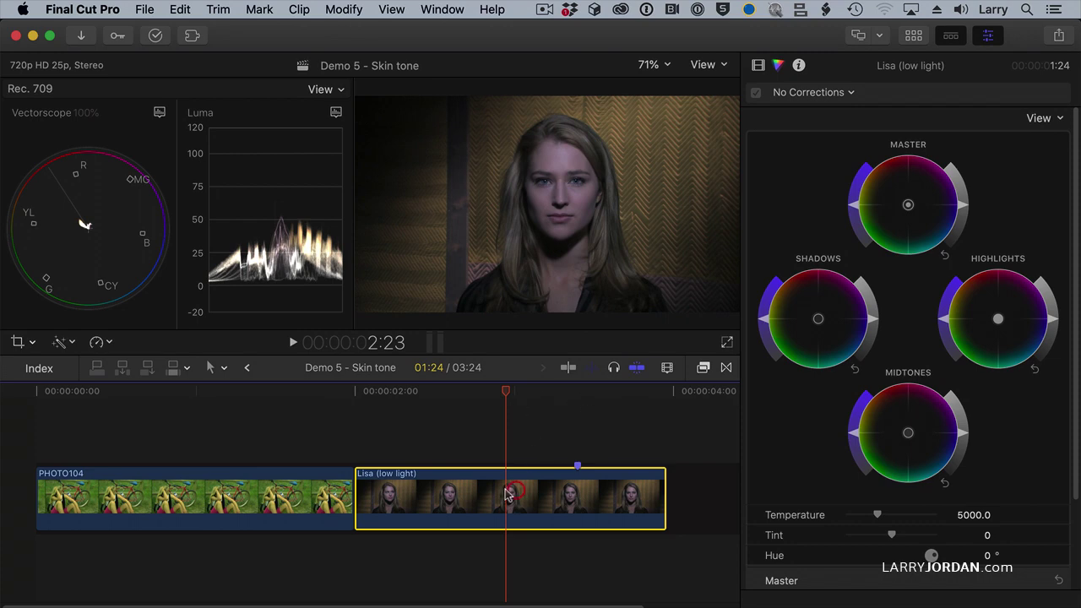
# - Add Color Wheels to the Lisa clip, raise Highlights brightness and nudge Midtones brightness
pyautogui.click(872, 324)
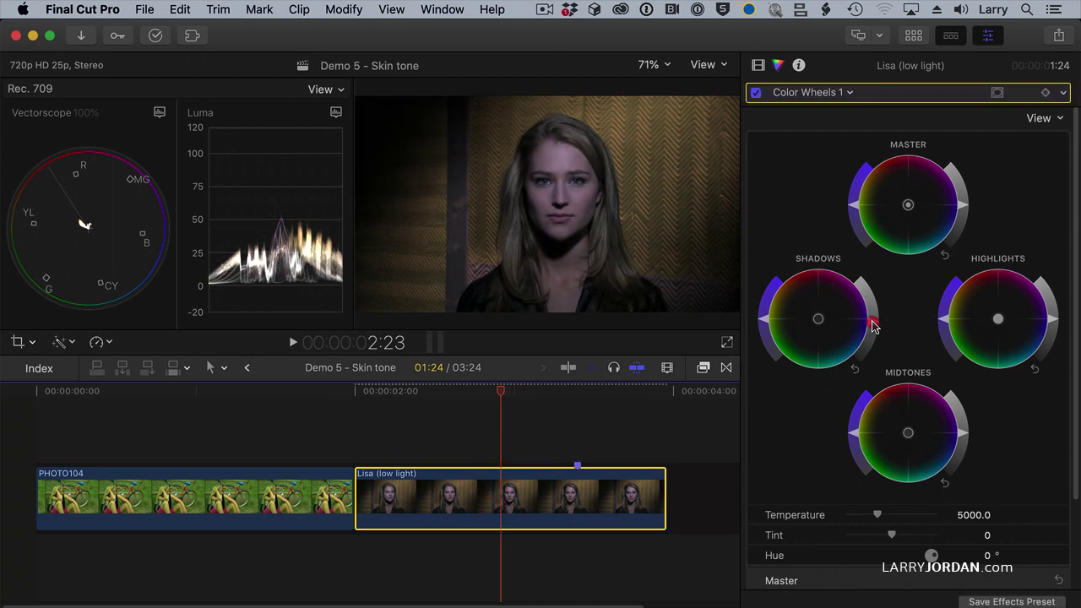
pyautogui.click(872, 325)
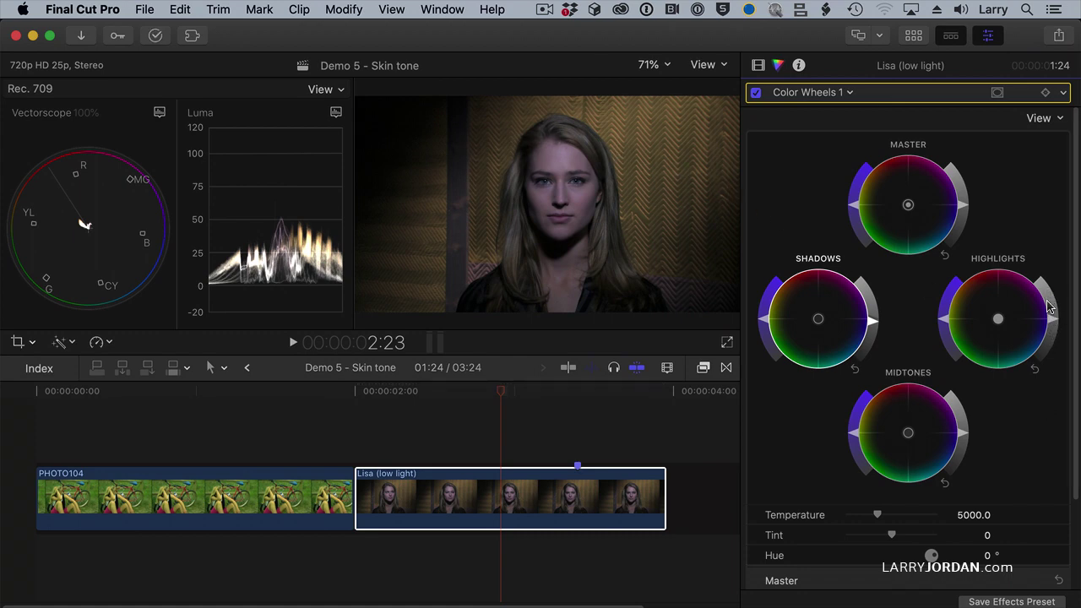
pyautogui.moveTo(1049, 311); pyautogui.dragTo(1049, 277)
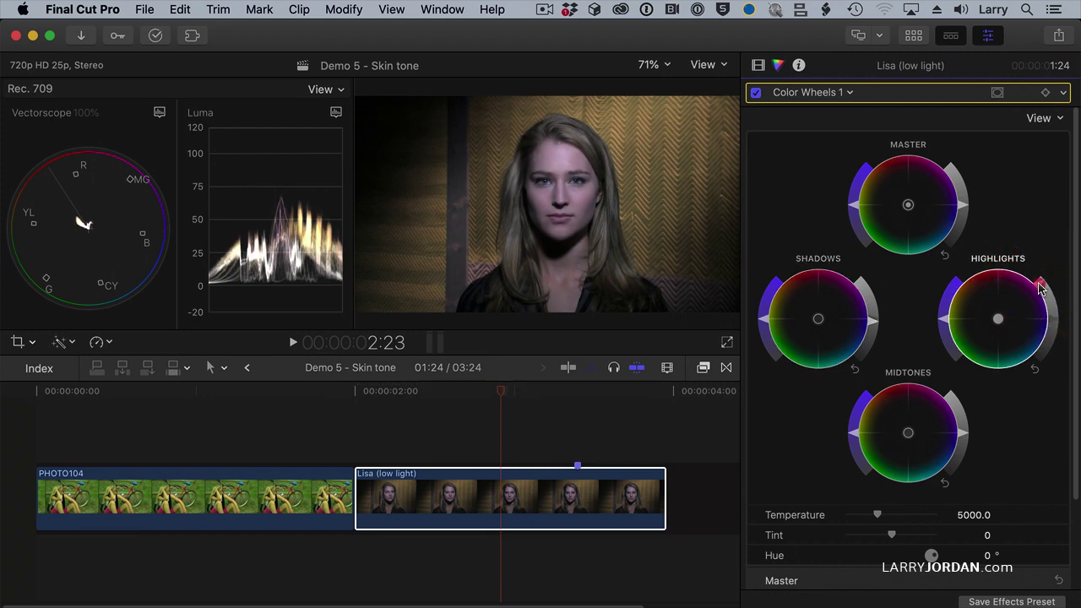
pyautogui.moveTo(1038, 282); pyautogui.dragTo(1036, 284)
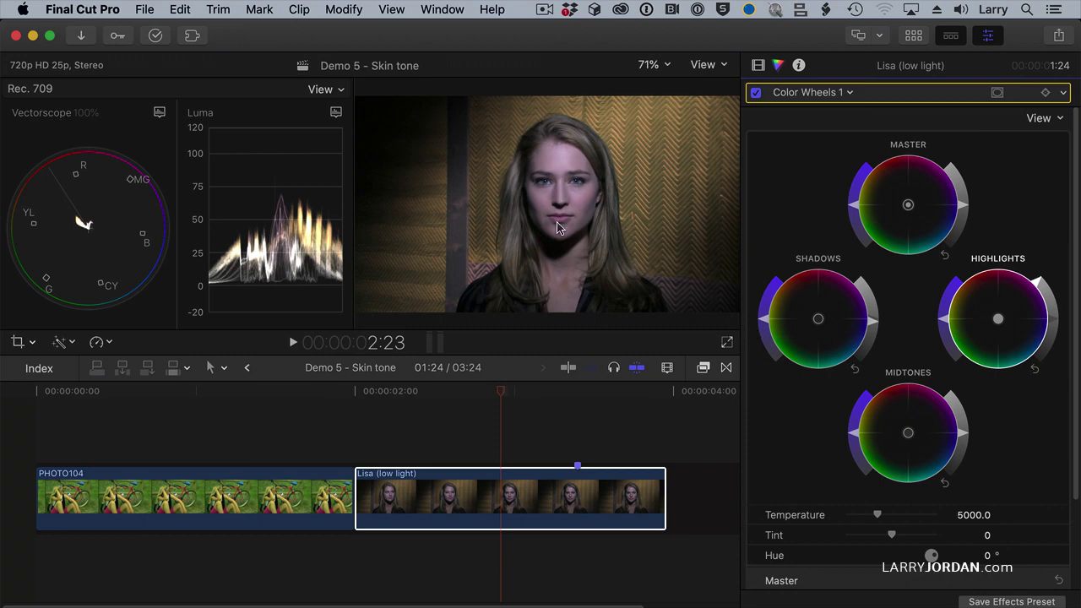
pyautogui.moveTo(963, 433); pyautogui.dragTo(966, 438)
pyautogui.click(966, 436)
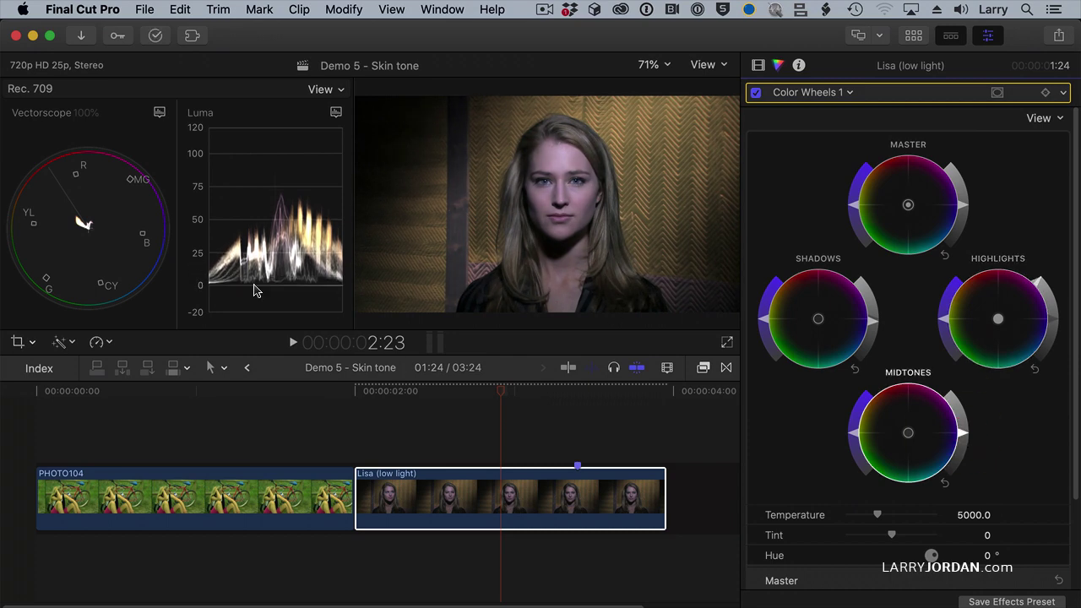
pyautogui.moveTo(255, 289)
# - Turn on Trim for the Lisa clip and pull all four edges in toward her face
pyautogui.click(447, 494)
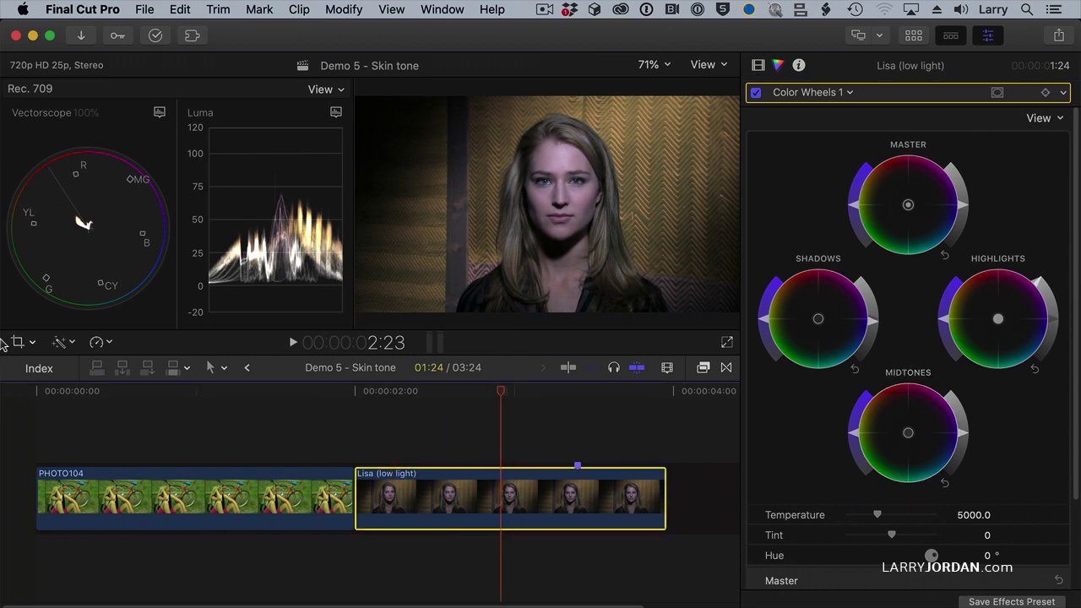
pyautogui.click(18, 343)
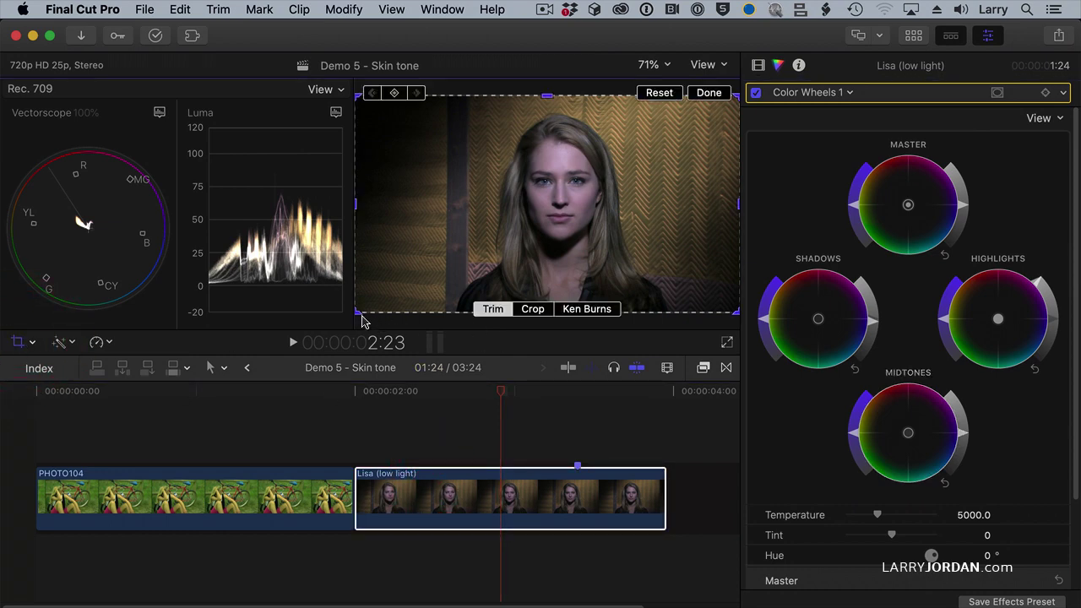
pyautogui.moveTo(357, 314); pyautogui.dragTo(498, 285)
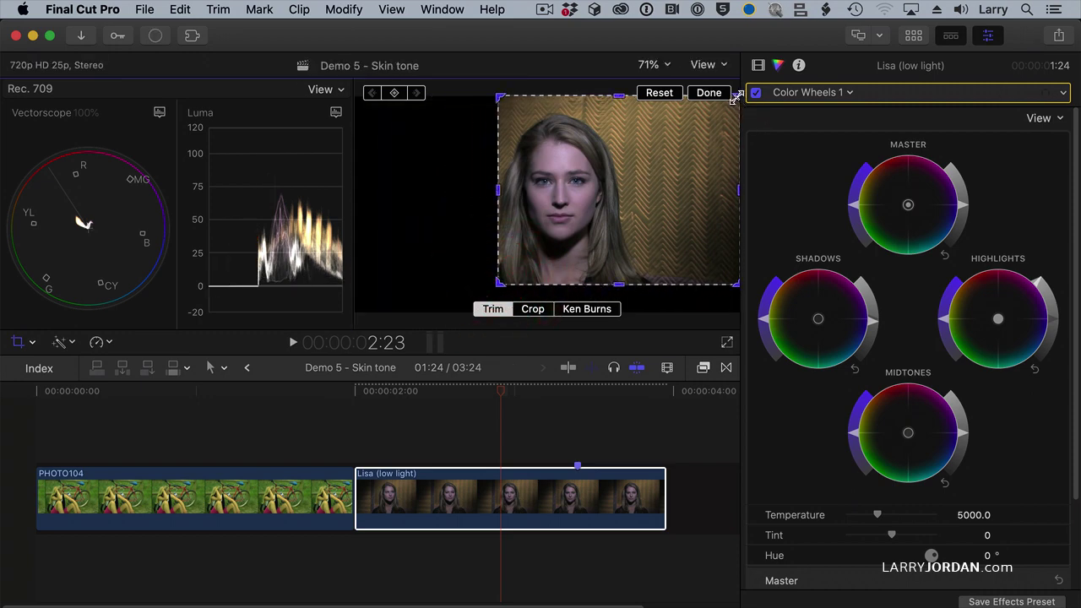
pyautogui.moveTo(736, 97); pyautogui.dragTo(629, 175)
# - Reposition and shrink the trimmed area to a thin strip of facial skin
pyautogui.moveTo(592, 270); pyautogui.dragTo(588, 240)
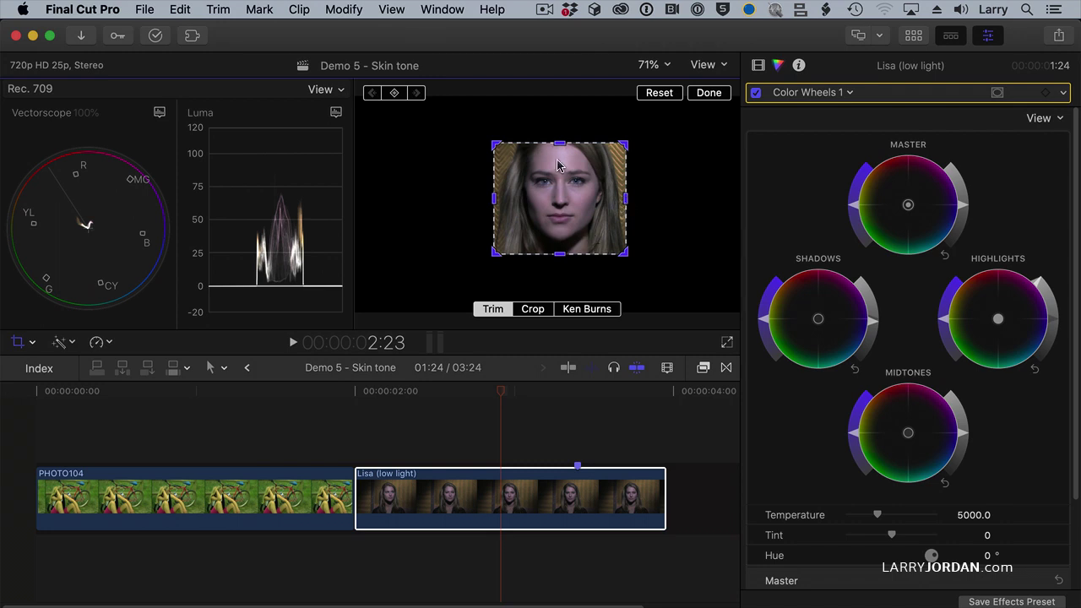
pyautogui.moveTo(574, 246)
pyautogui.mouseDown()
pyautogui.moveTo(573, 285)
pyautogui.moveTo(569, 253)
pyautogui.mouseUp()
pyautogui.moveTo(626, 181); pyautogui.dragTo(576, 250)
pyautogui.moveTo(495, 274); pyautogui.dragTo(568, 283)
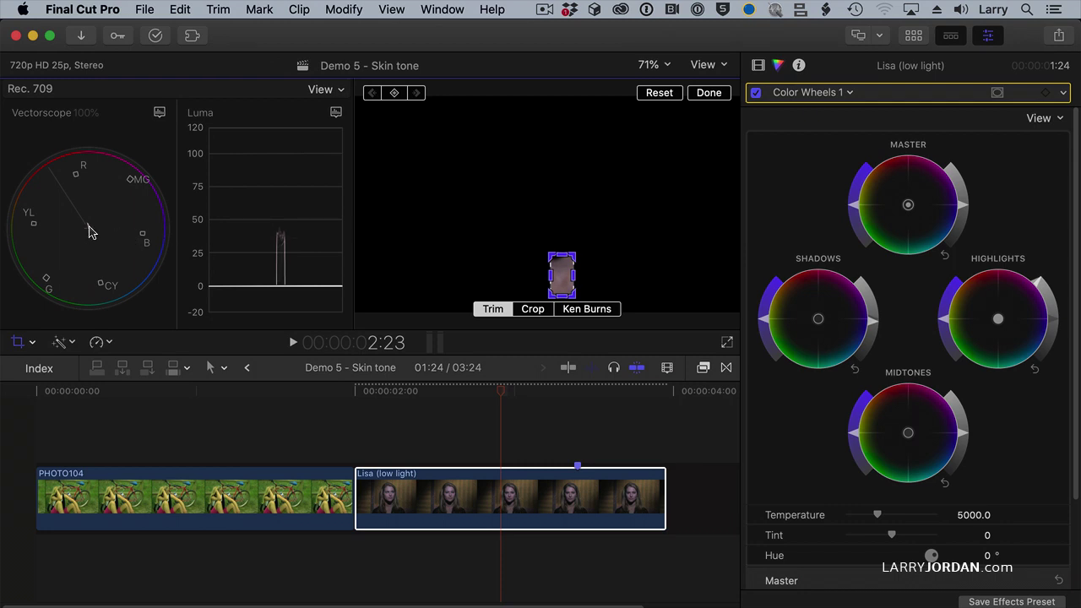
# - Set the vectorscope scale to 133% and shift the Master wheel toward yellow
pyautogui.click(159, 112)
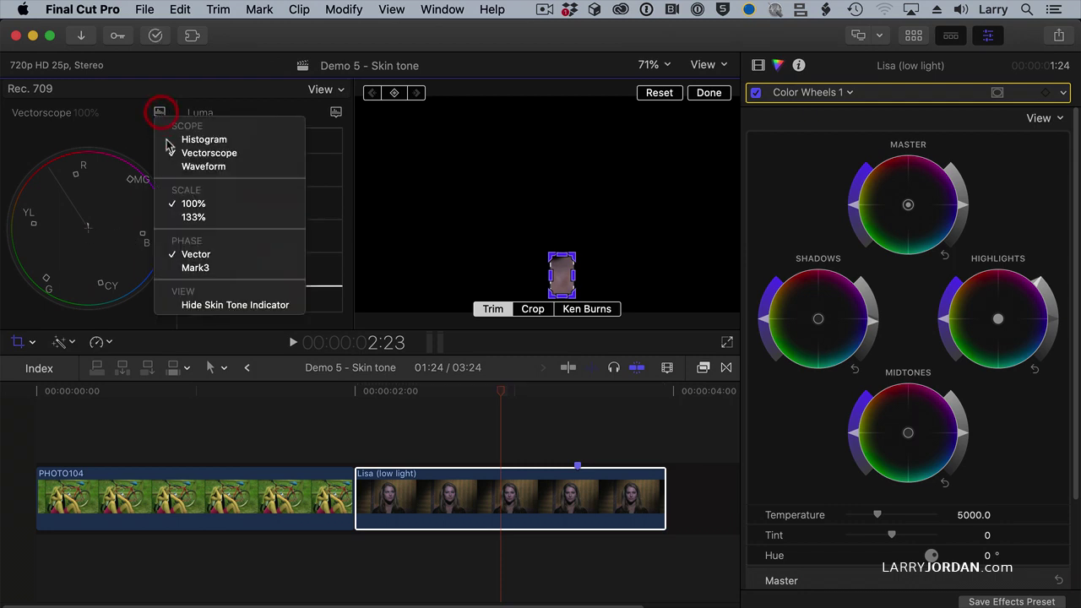
pyautogui.click(186, 217)
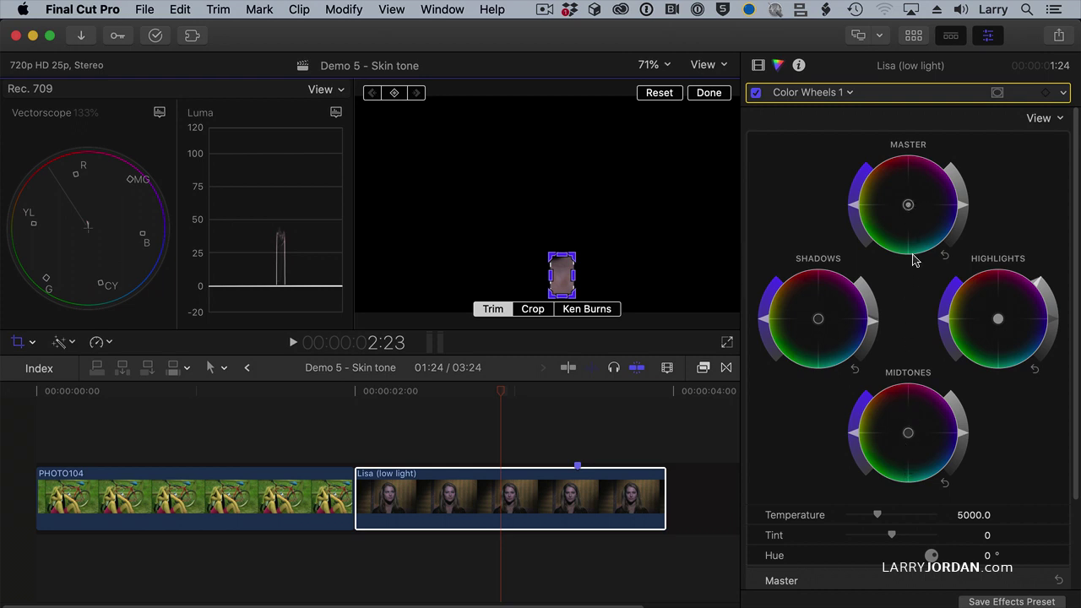
pyautogui.moveTo(910, 207)
pyautogui.mouseDown()
pyautogui.moveTo(879, 205)
pyautogui.moveTo(900, 205)
pyautogui.mouseUp()
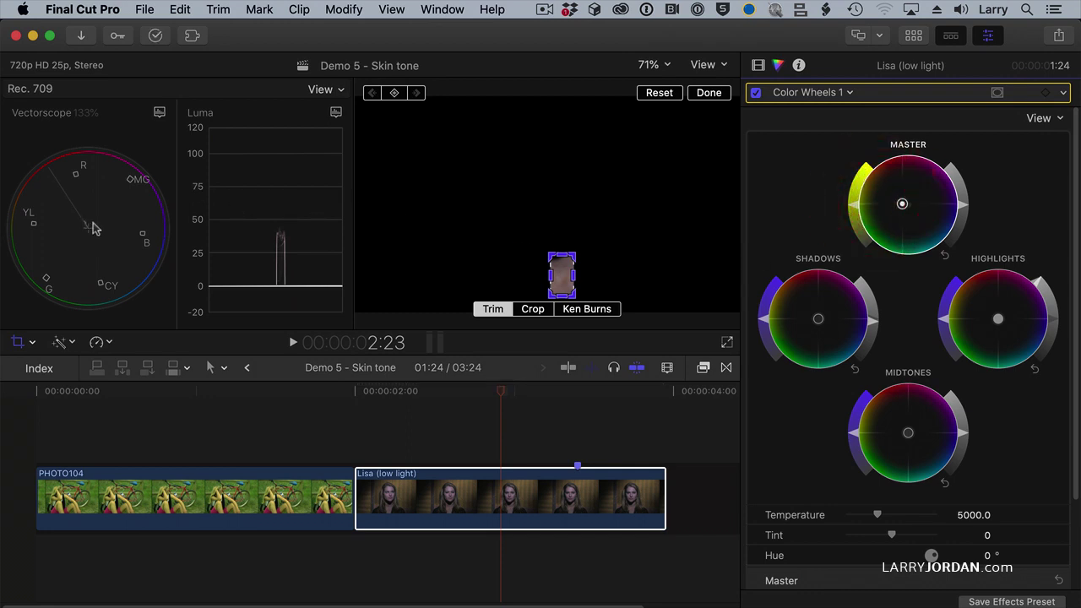
# - Reset the Lisa clip's trim to the full frame and finish trim editing
pyautogui.click(849, 195)
pyautogui.click(662, 93)
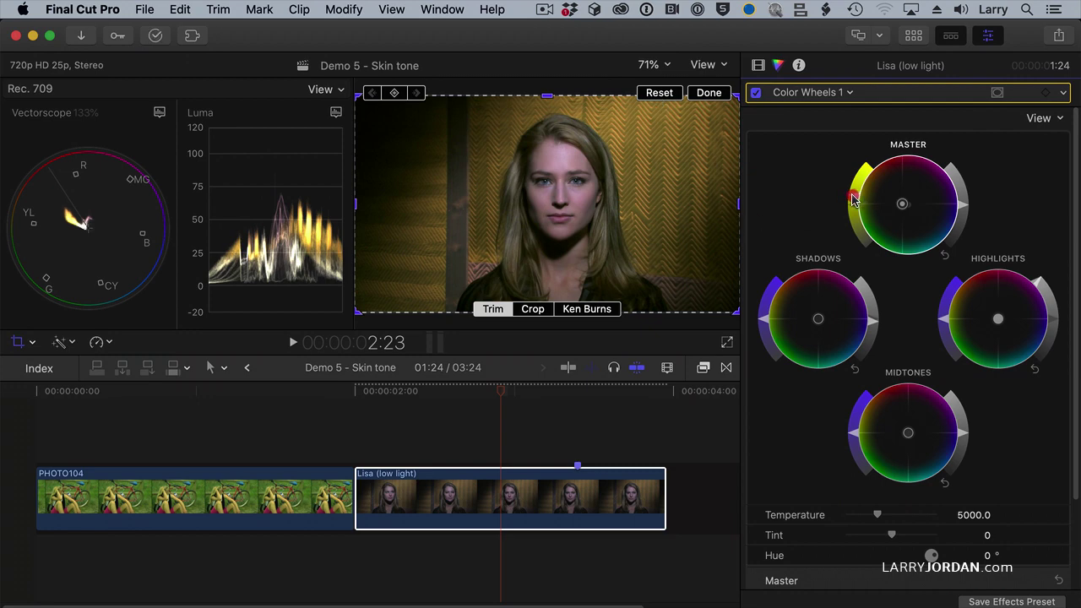
pyautogui.click(853, 200)
pyautogui.click(713, 94)
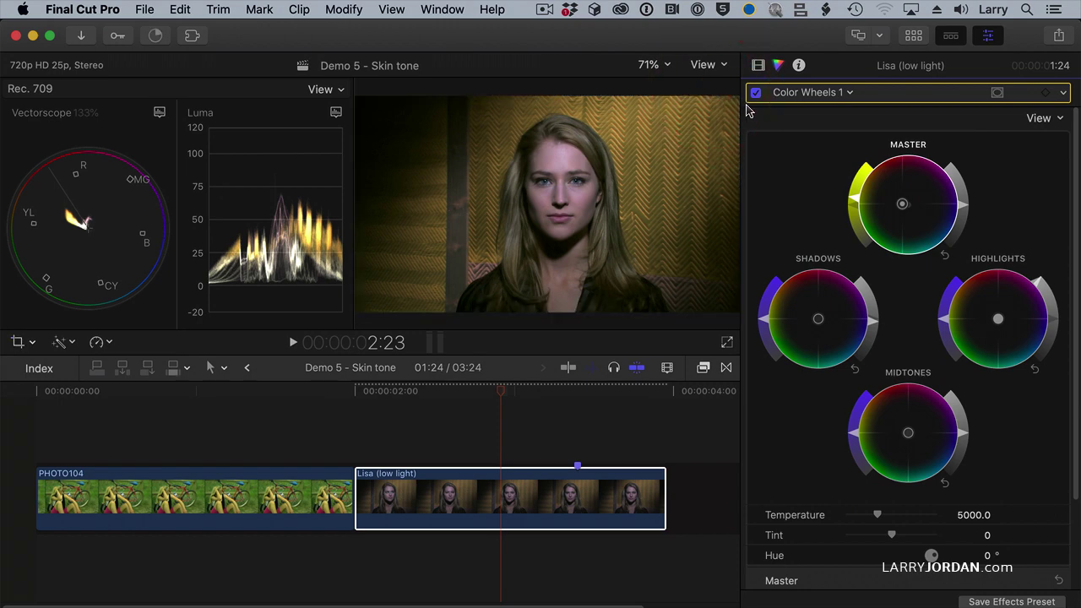
pyautogui.click(756, 94)
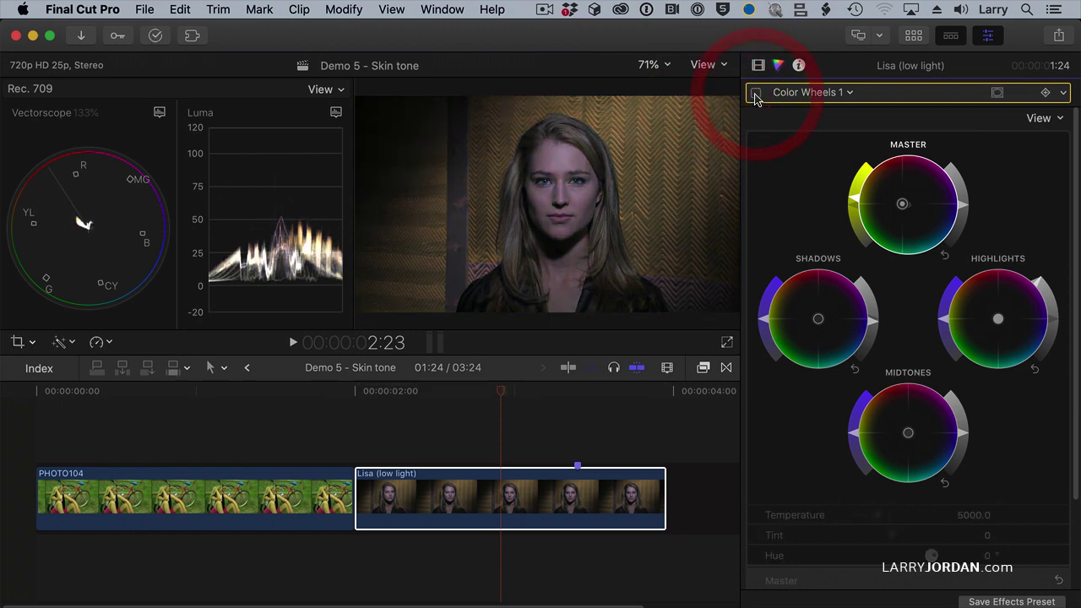
pyautogui.click(755, 94)
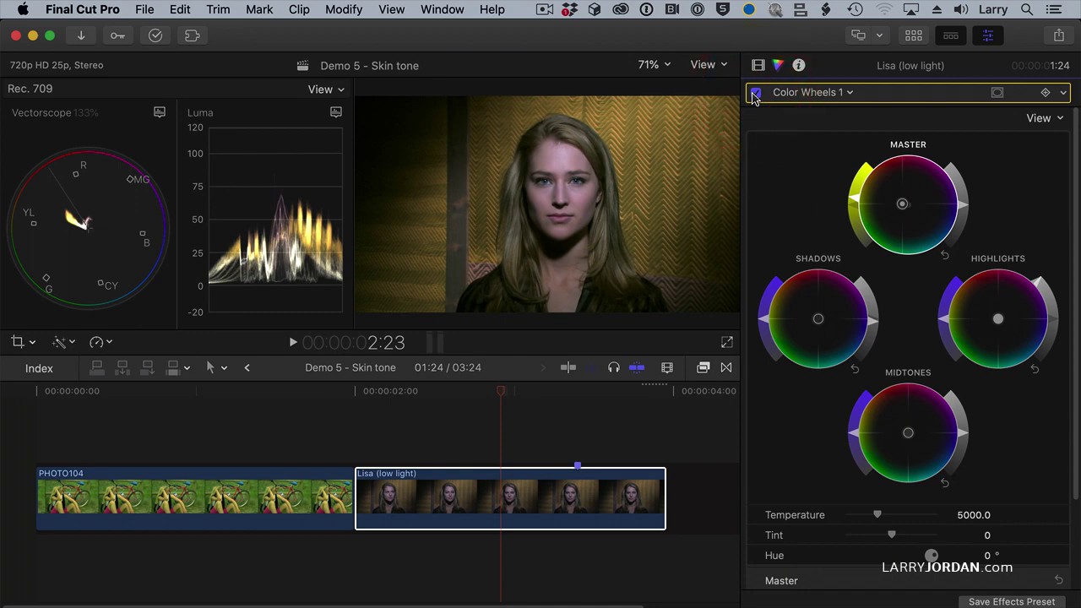
pyautogui.click(754, 94)
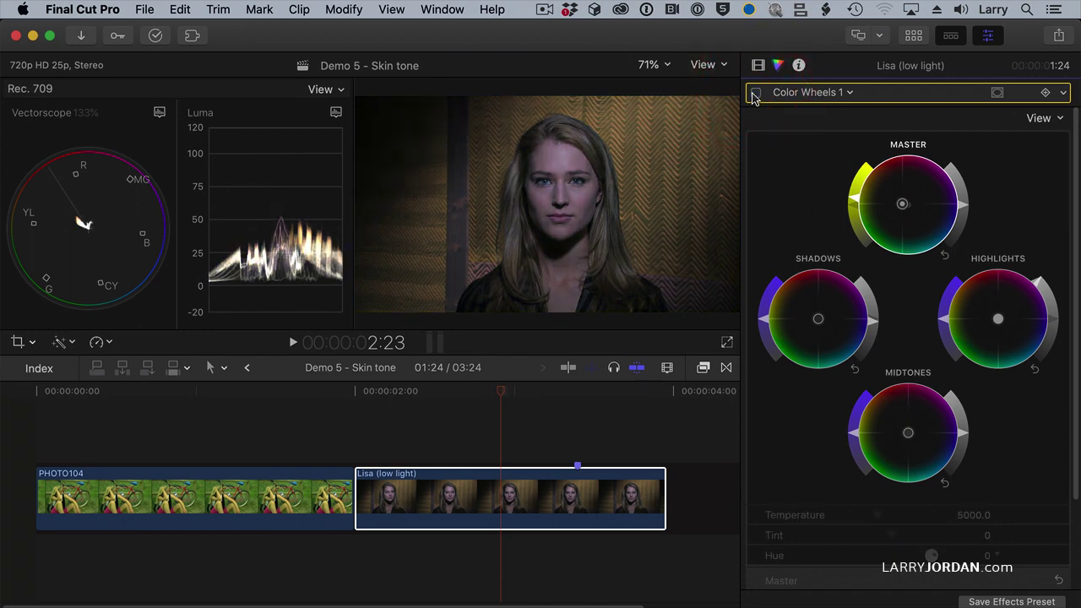
pyautogui.click(755, 94)
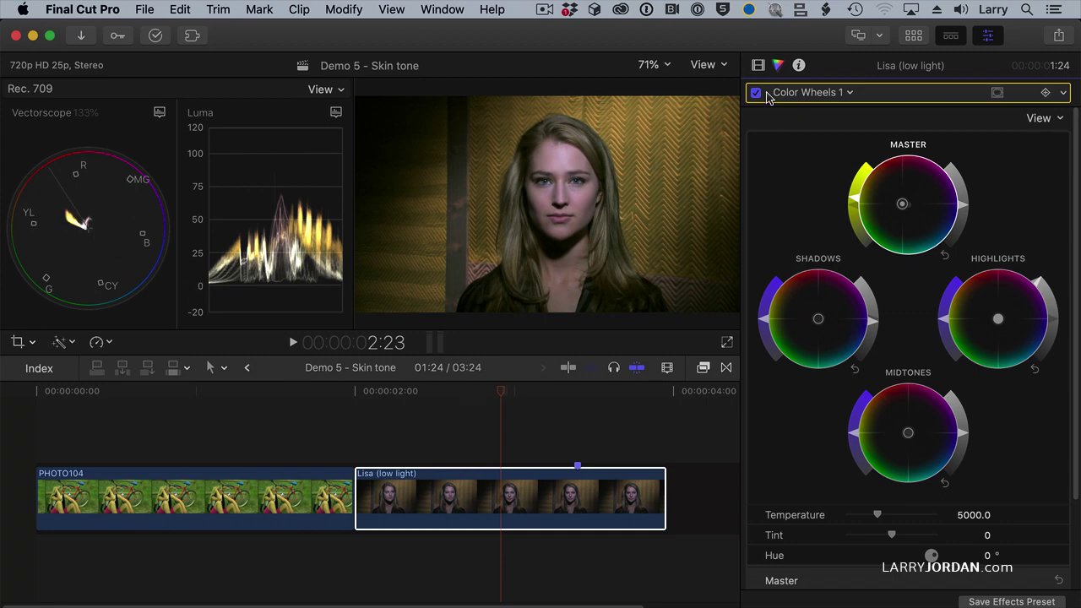
pyautogui.click(757, 94)
pyautogui.click(757, 94)
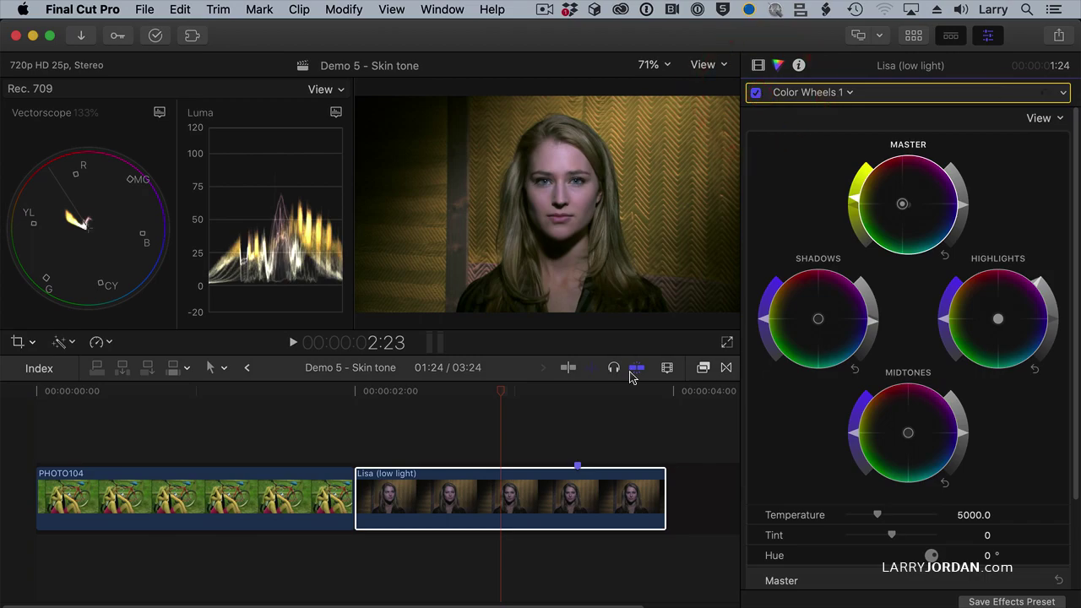